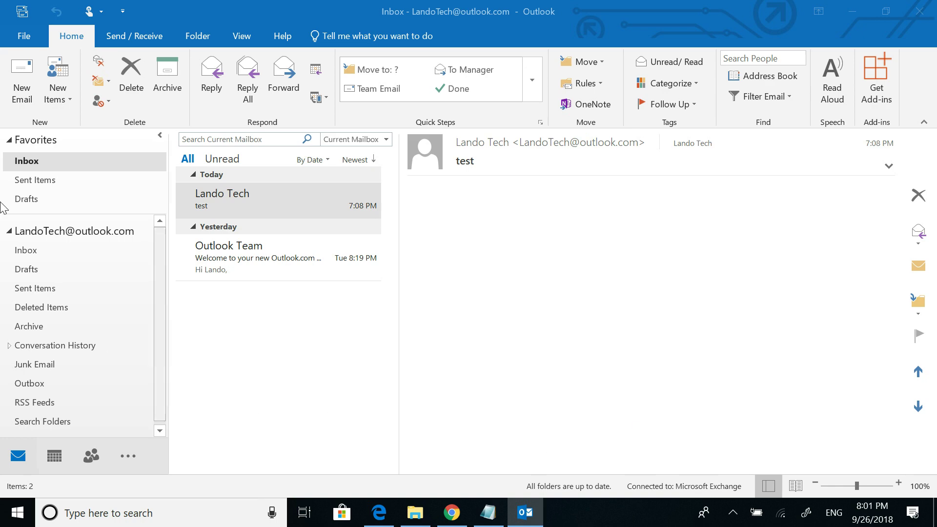
Add the second Outlook.com e-mail address as a new account and dismiss the success confirmation
left_click(22, 39)
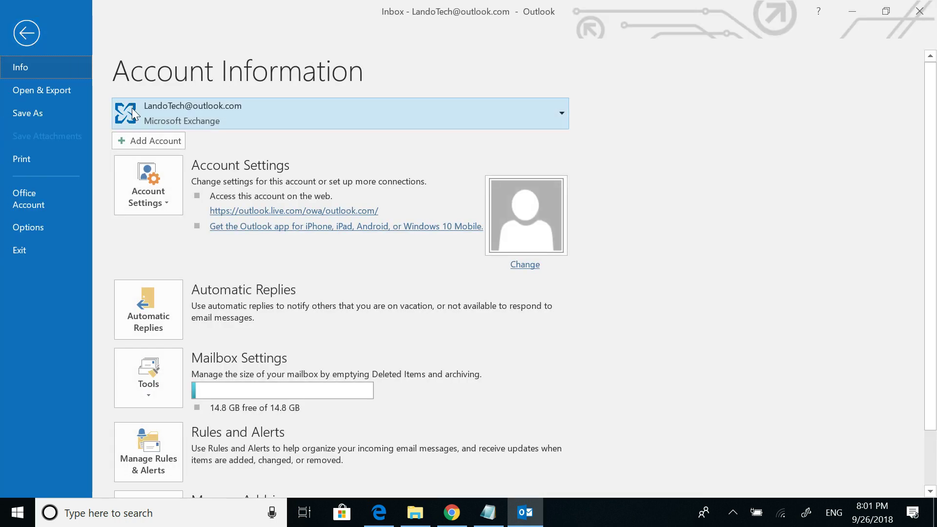
left_click(138, 141)
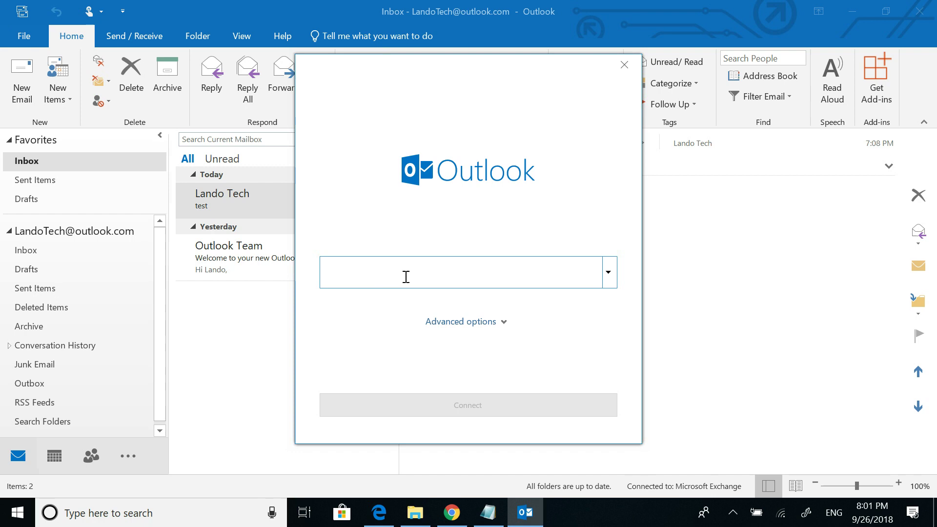
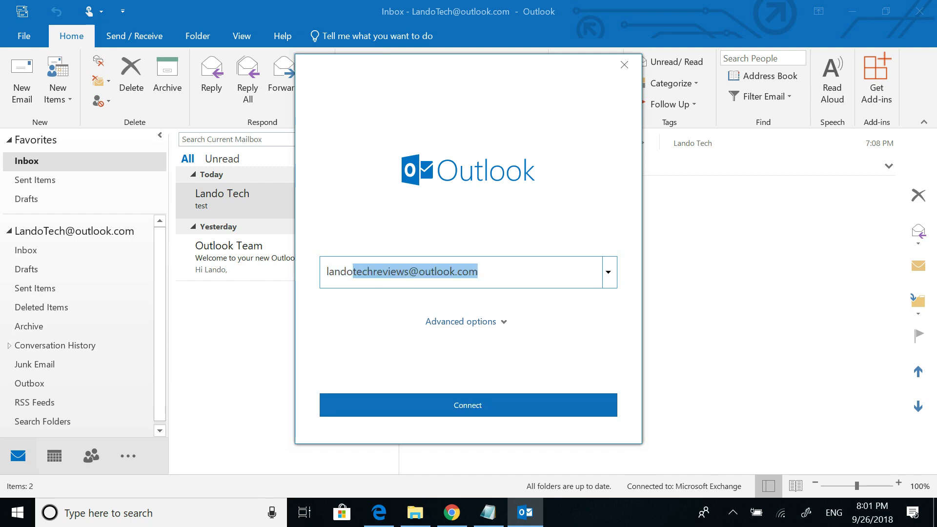
left_click(493, 274)
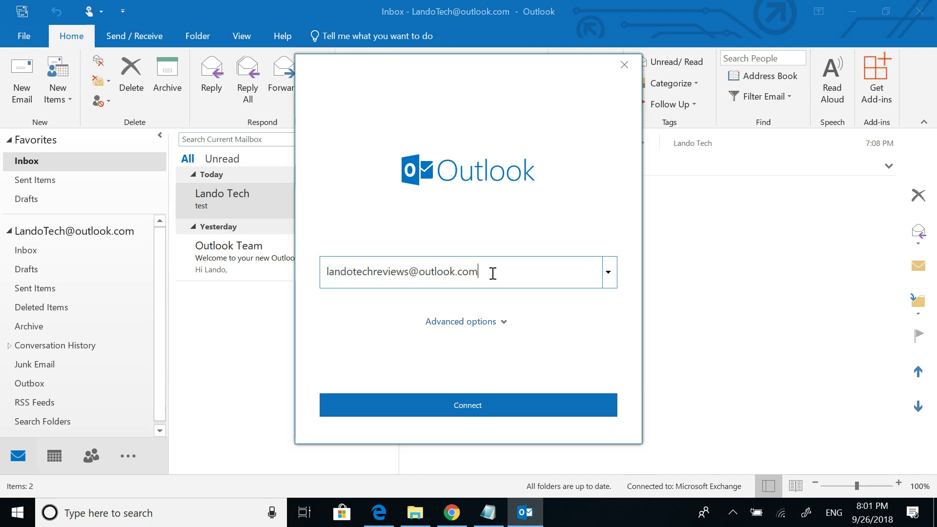
left_click(482, 400)
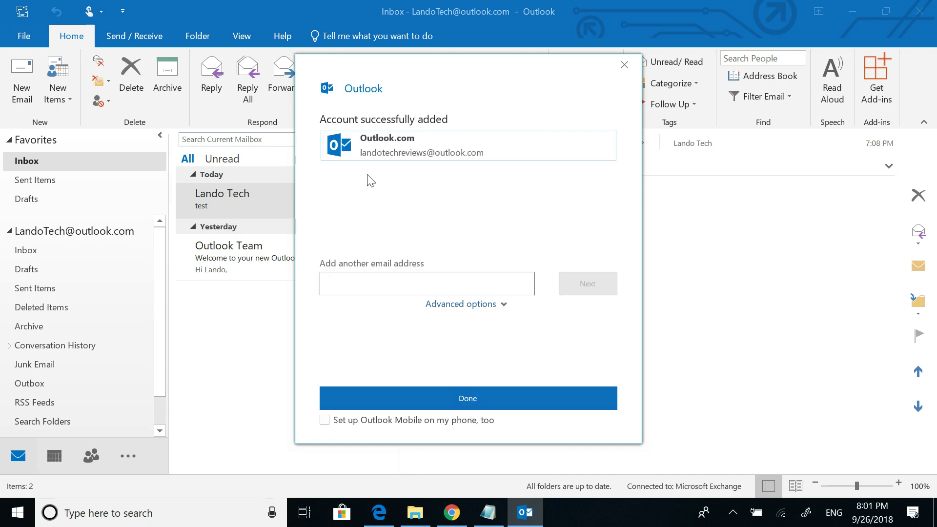
left_click(390, 397)
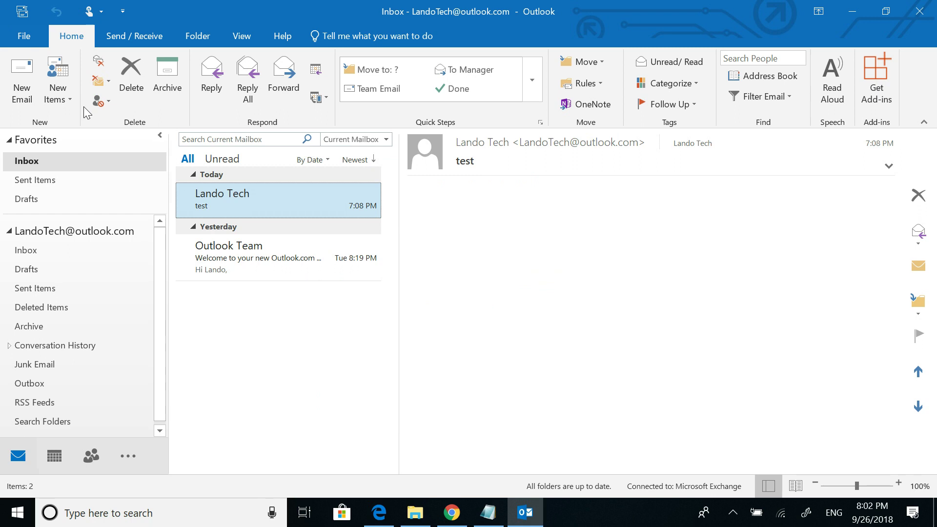
Open the Exchange account's More Settings to the Advanced additional-mailbox options
left_click(24, 42)
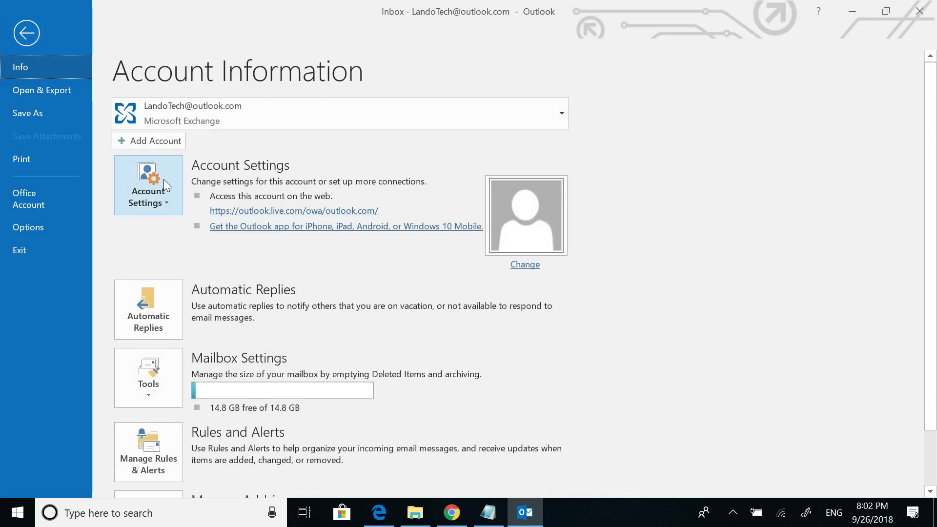
left_click(160, 201)
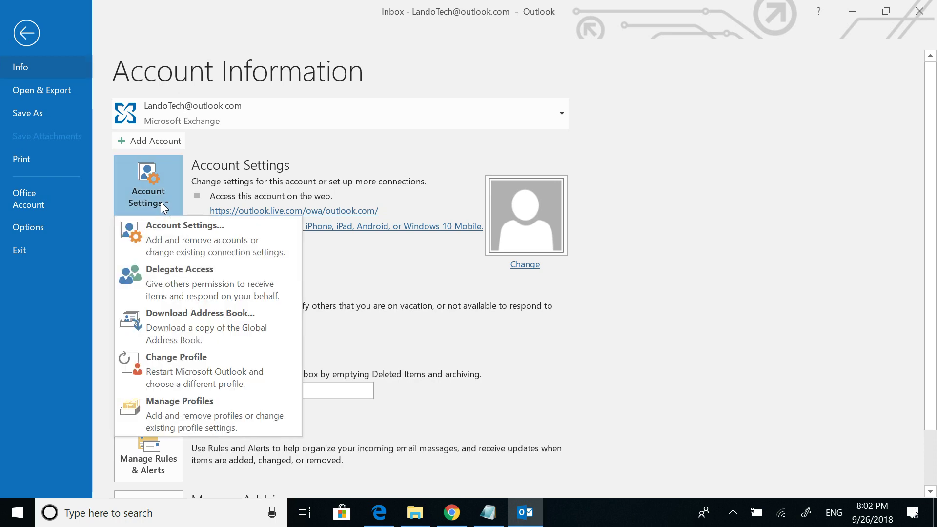
left_click(170, 233)
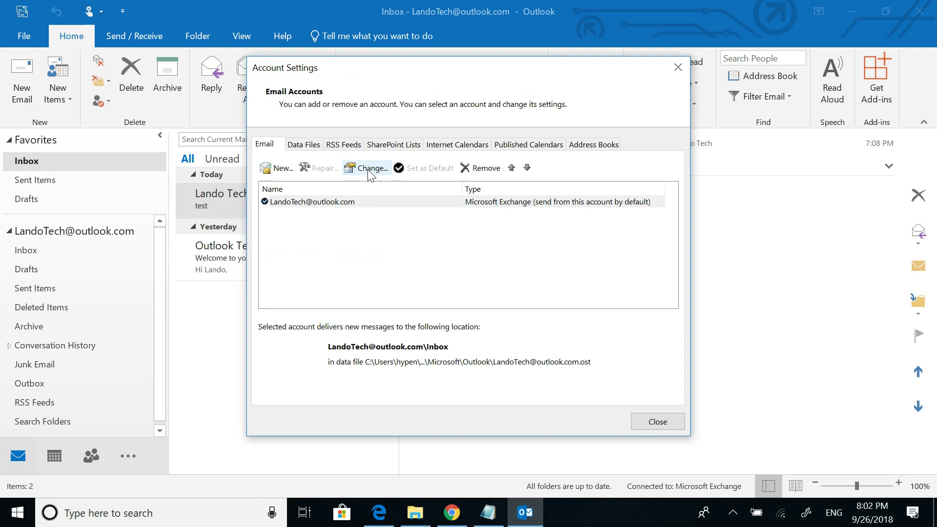
left_click(370, 170)
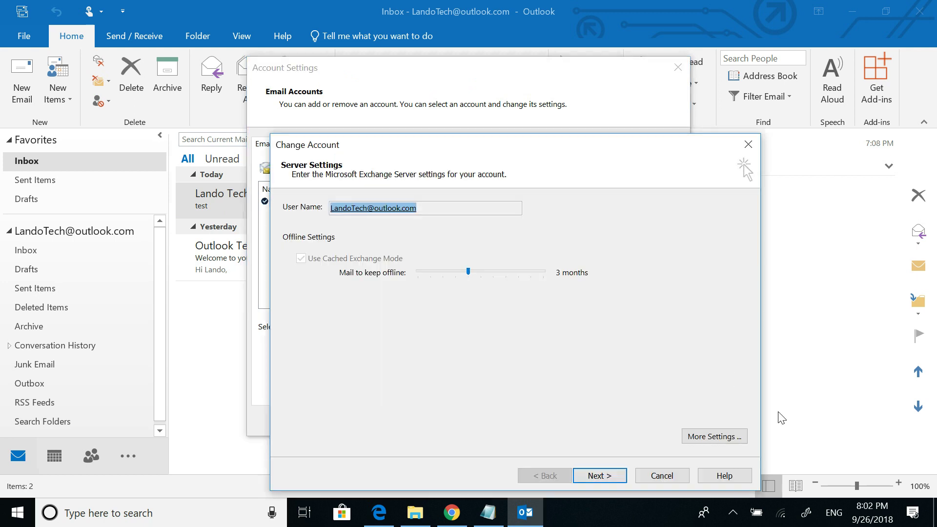
left_click(726, 437)
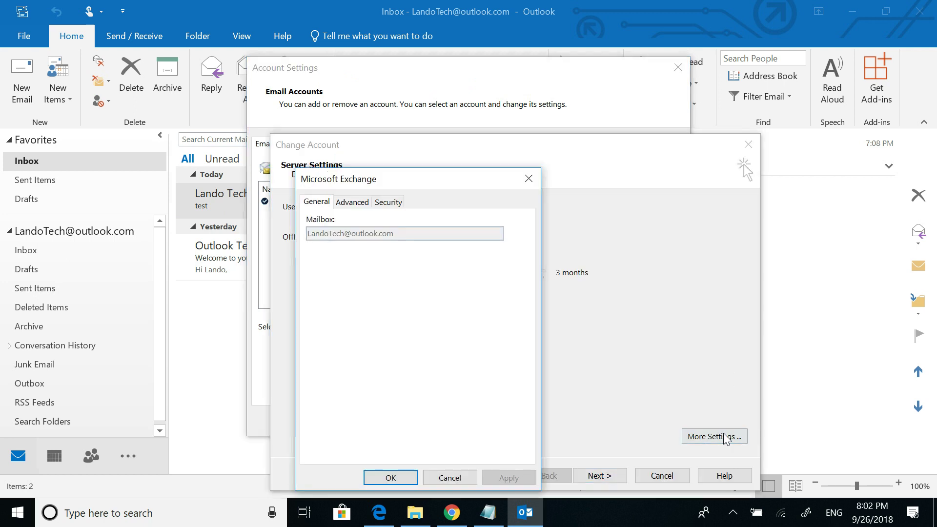
left_click(358, 203)
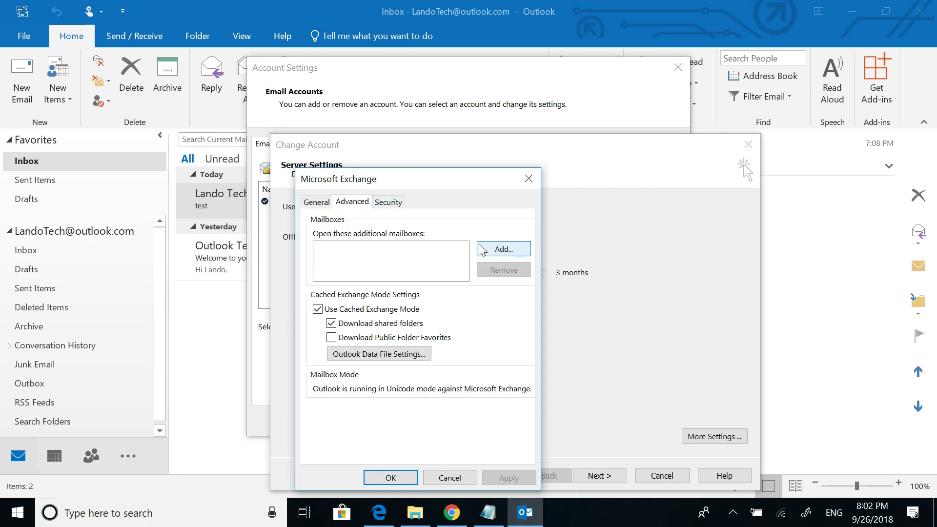
Add the second e-mail address as an additional mailbox, then finish and close Account Settings
left_click(503, 249)
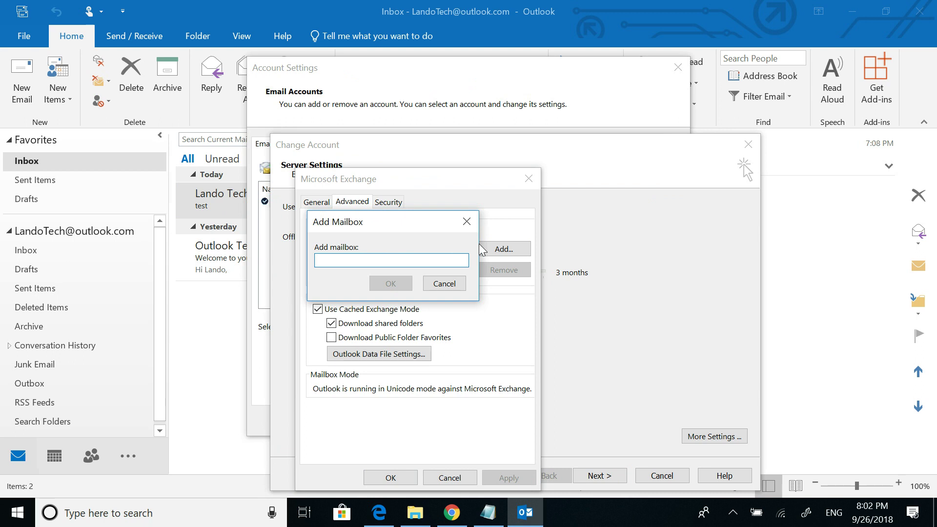
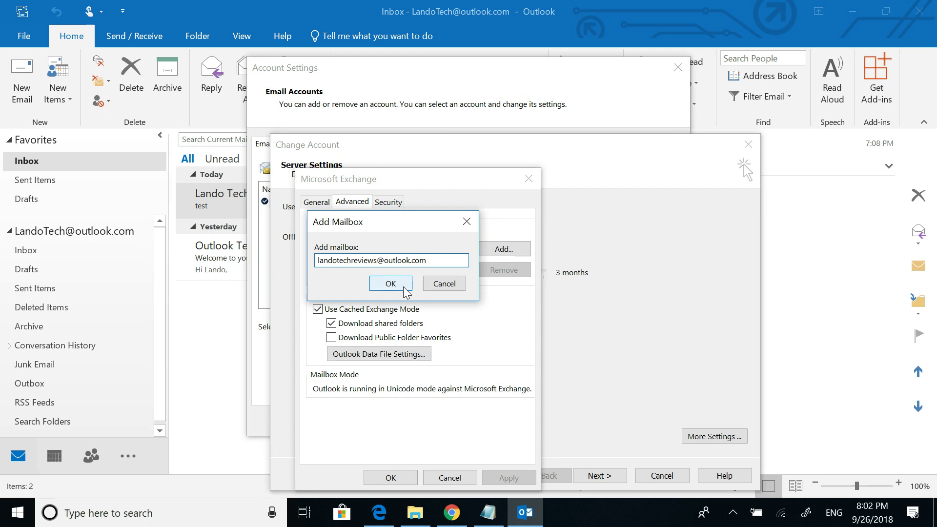
left_click(390, 283)
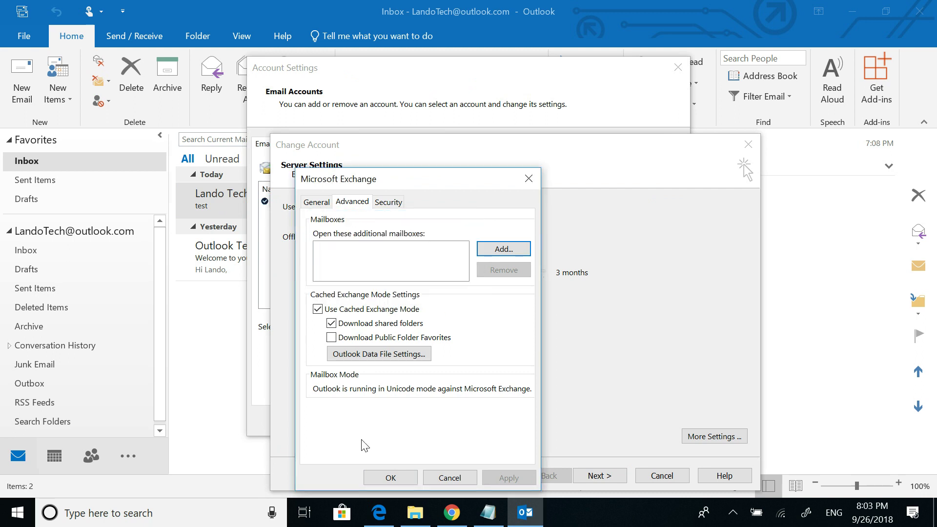
left_click(388, 480)
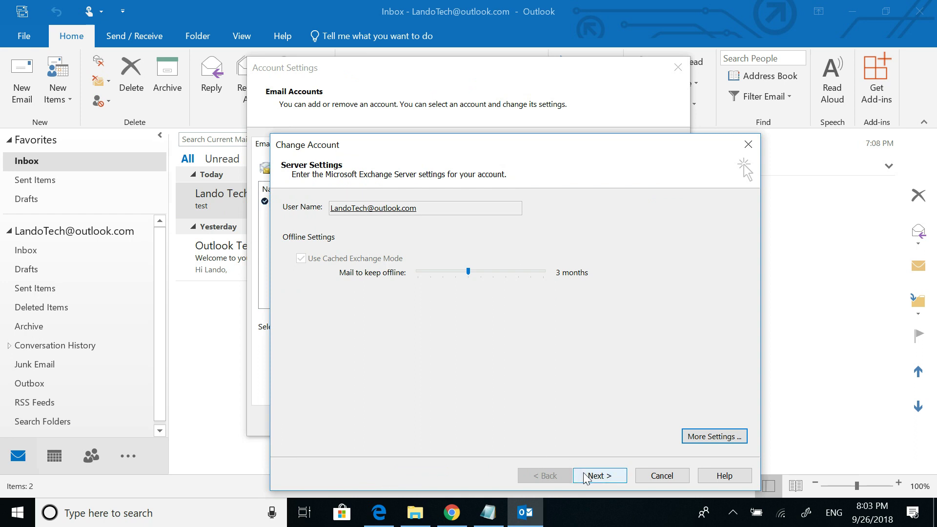
left_click(584, 476)
left_click(585, 476)
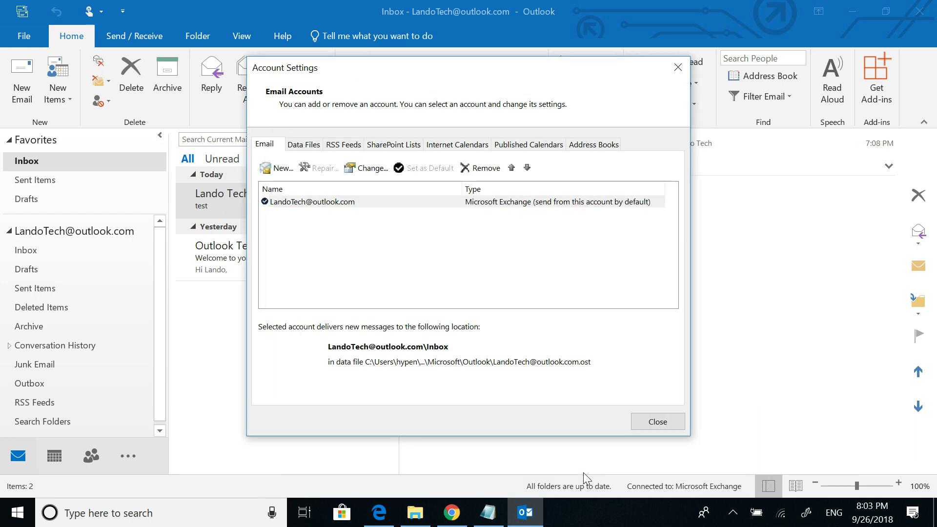
left_click(642, 478)
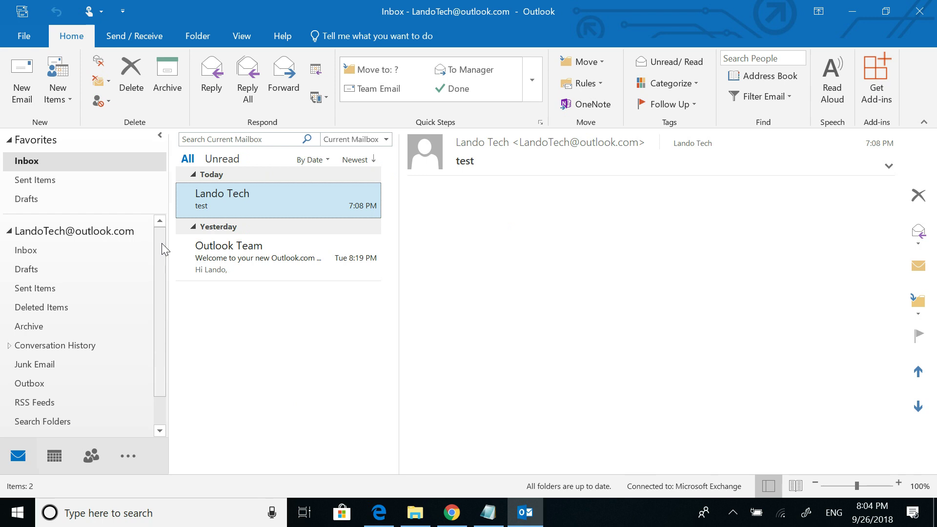
left_click(16, 40)
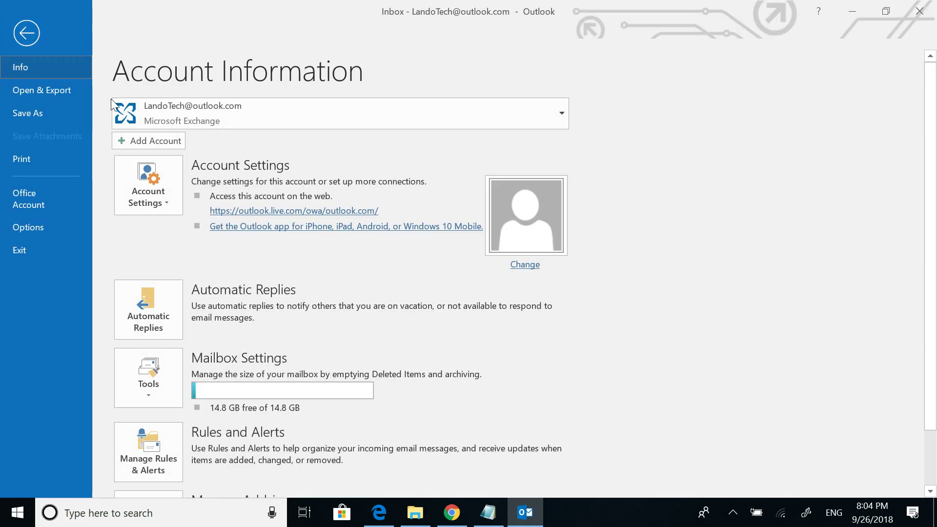
scroll(125, 289, "down", 2)
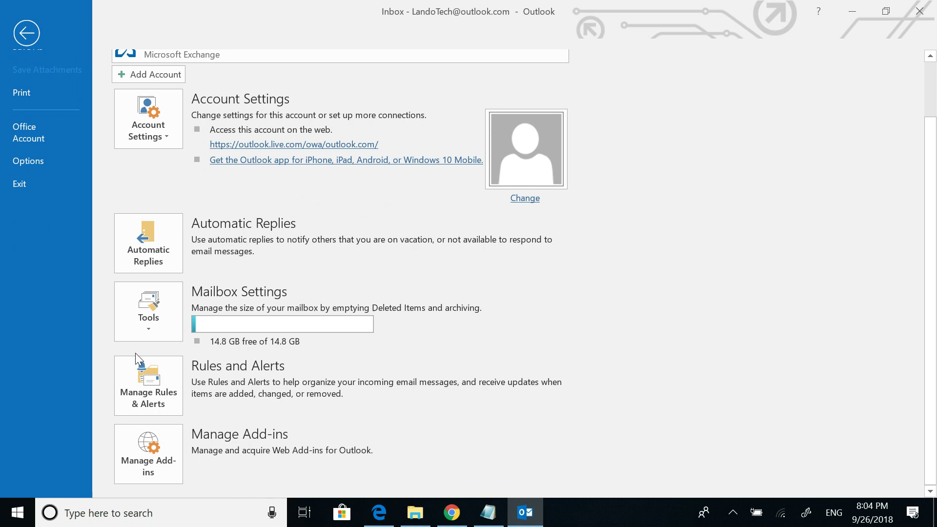
Check Rules and Alerts for both accounts' Inboxes, confirm neither has rules, and close it
left_click(137, 398)
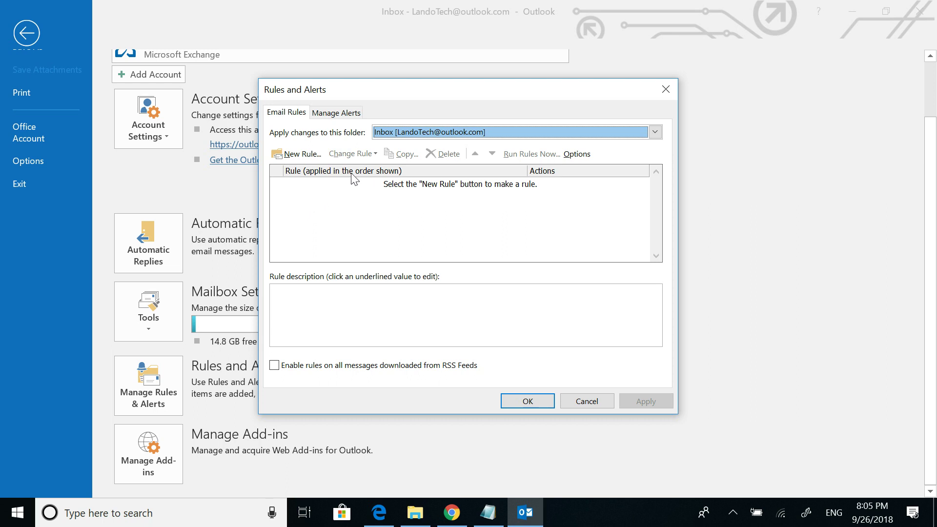
left_click(391, 131)
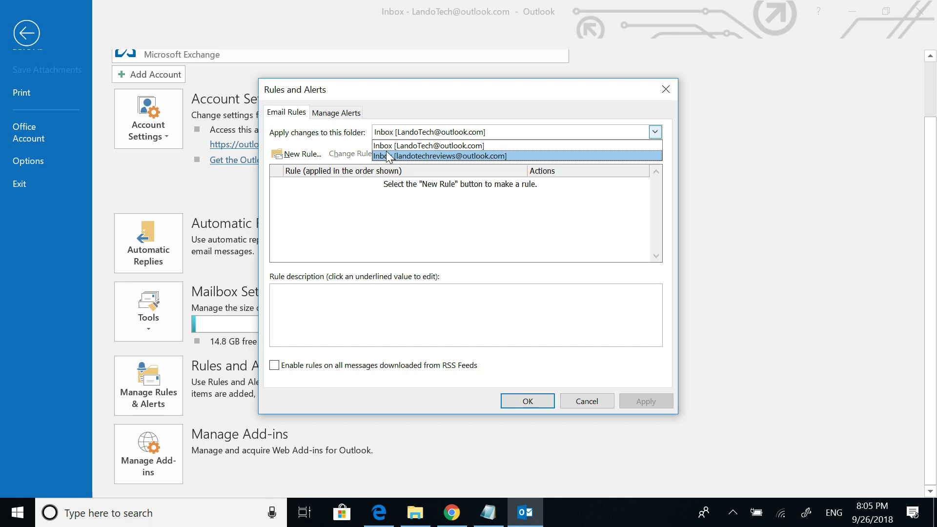
left_click(387, 152)
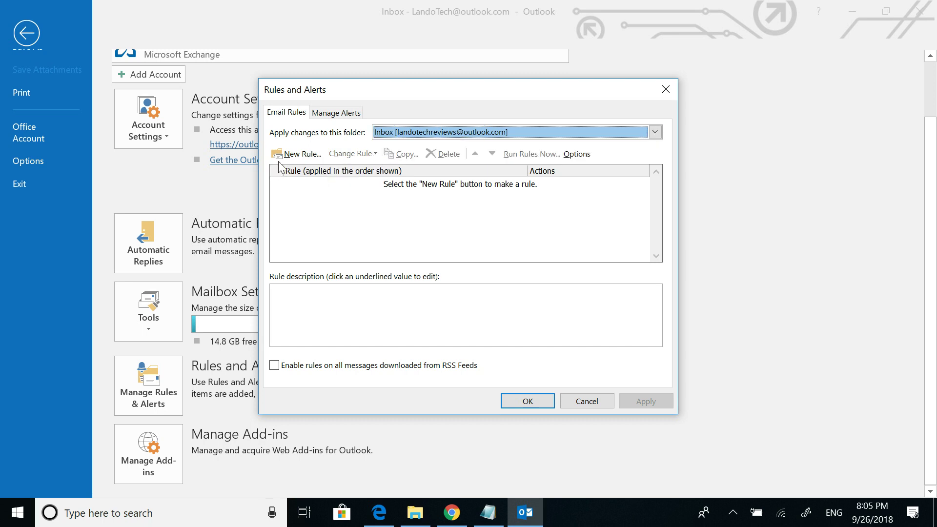
left_click(472, 136)
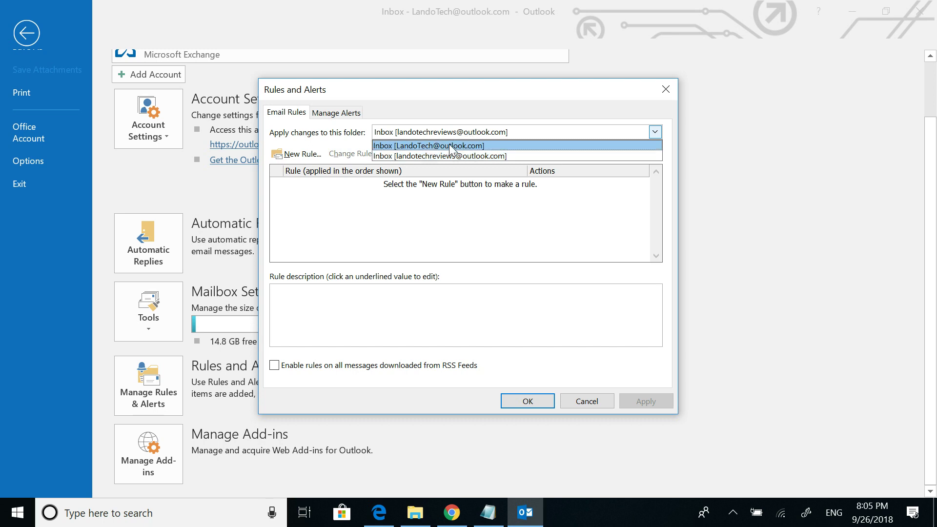
left_click(450, 146)
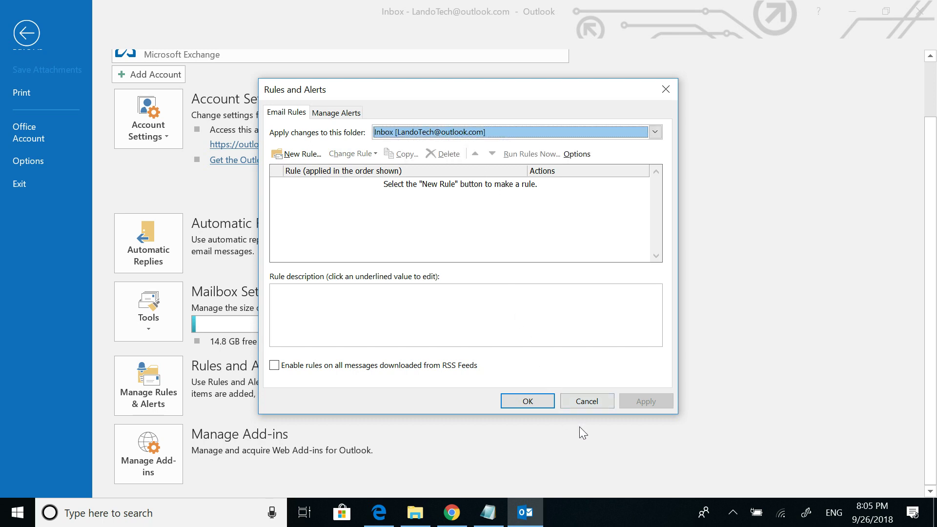
key("Escape")
left_click(38, 33)
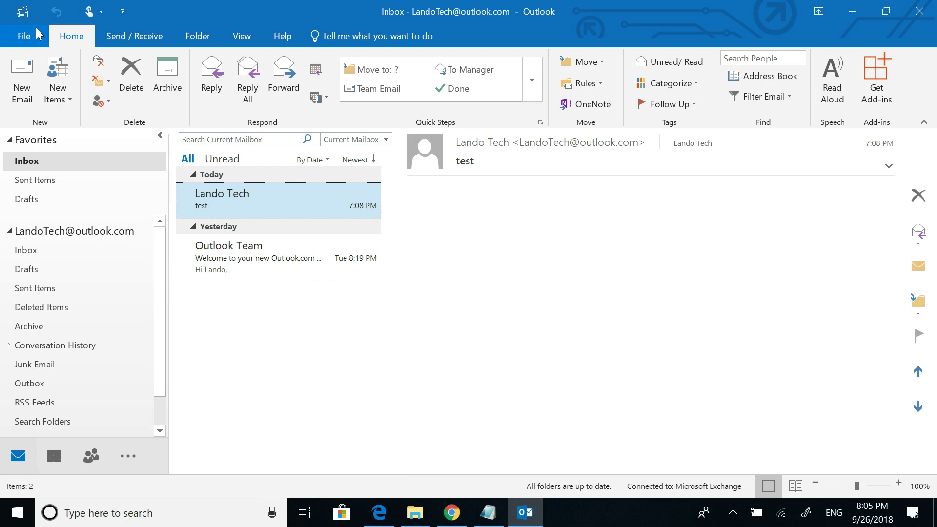
In Mail signature settings, make Secondary Signature the second account's new-message default and close Options
left_click(36, 30)
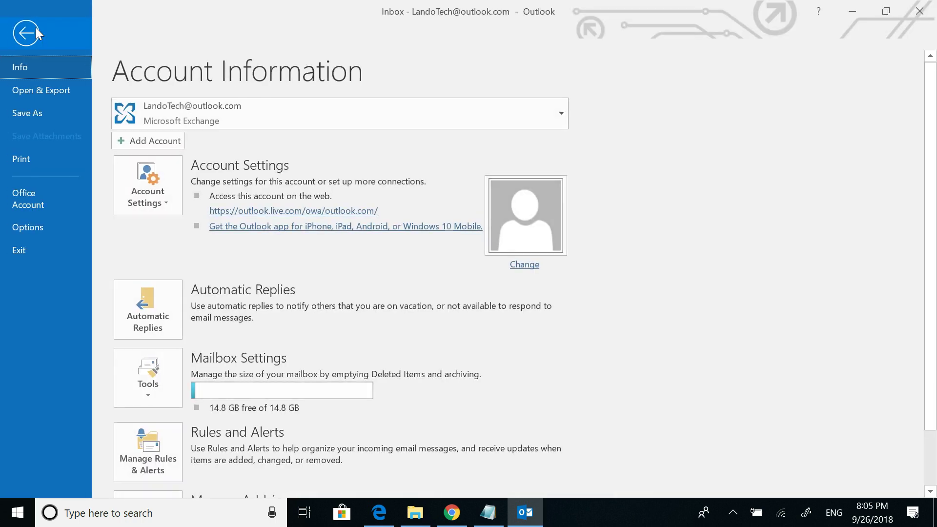
left_click(21, 222)
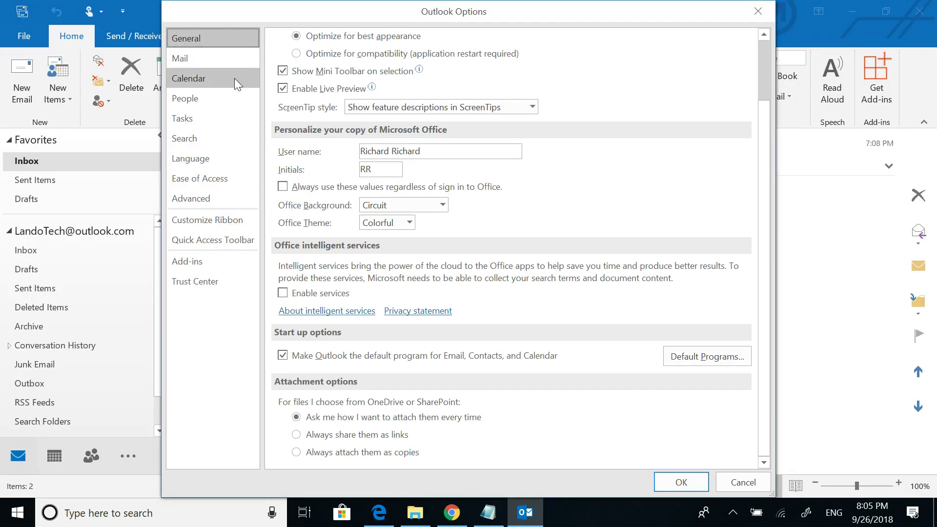
left_click(226, 63)
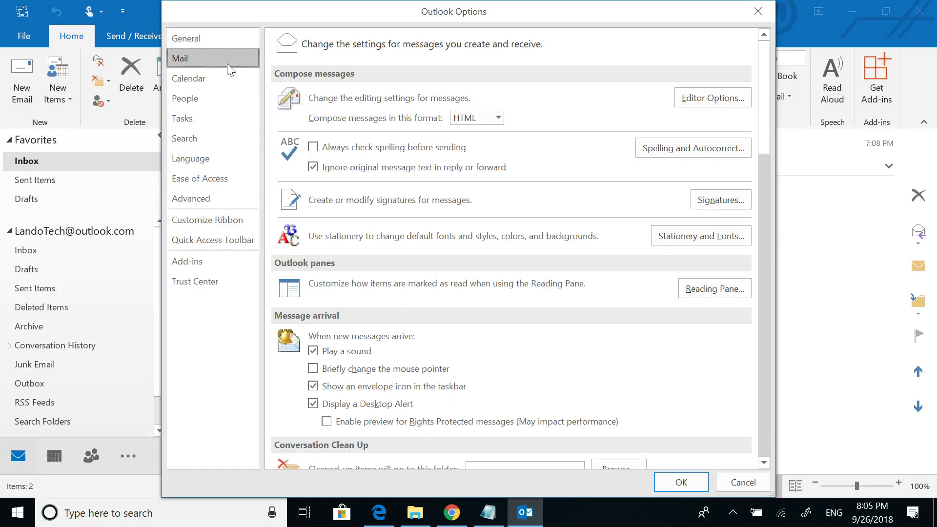
left_click(697, 198)
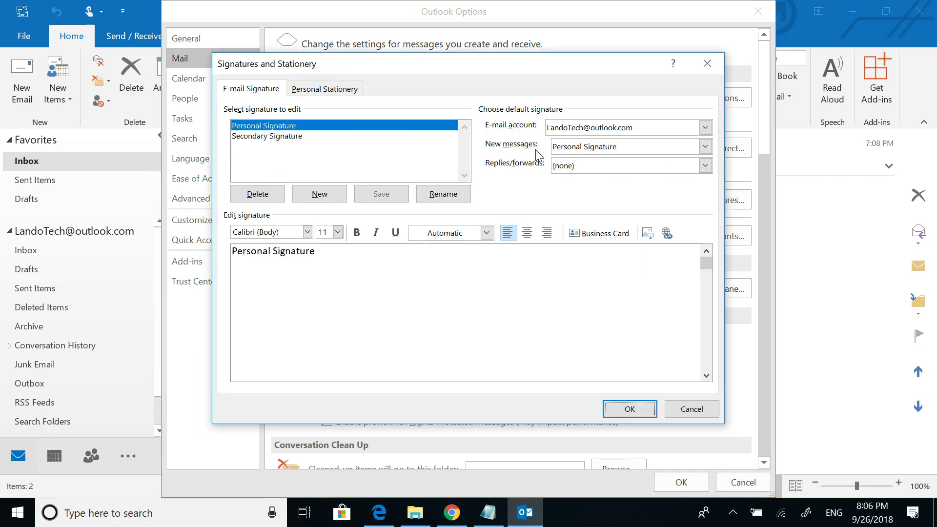
left_click(567, 131)
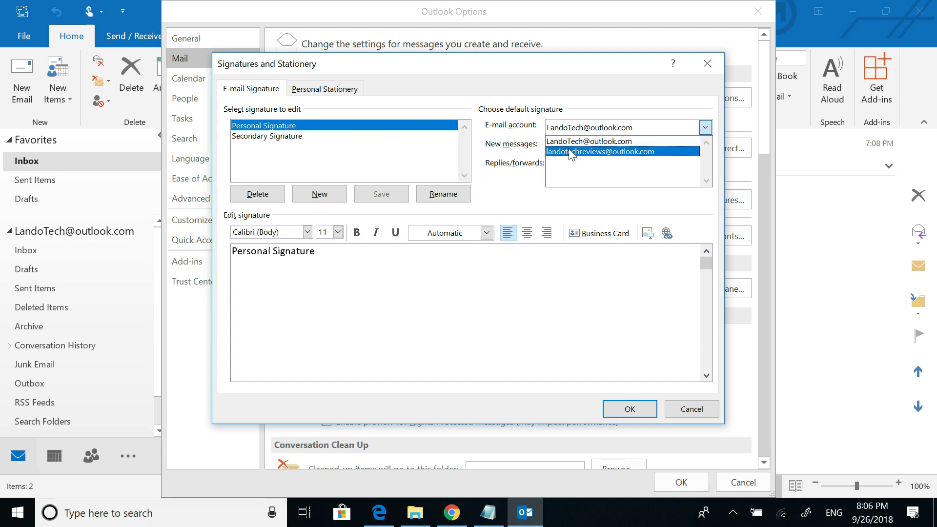
left_click(570, 152)
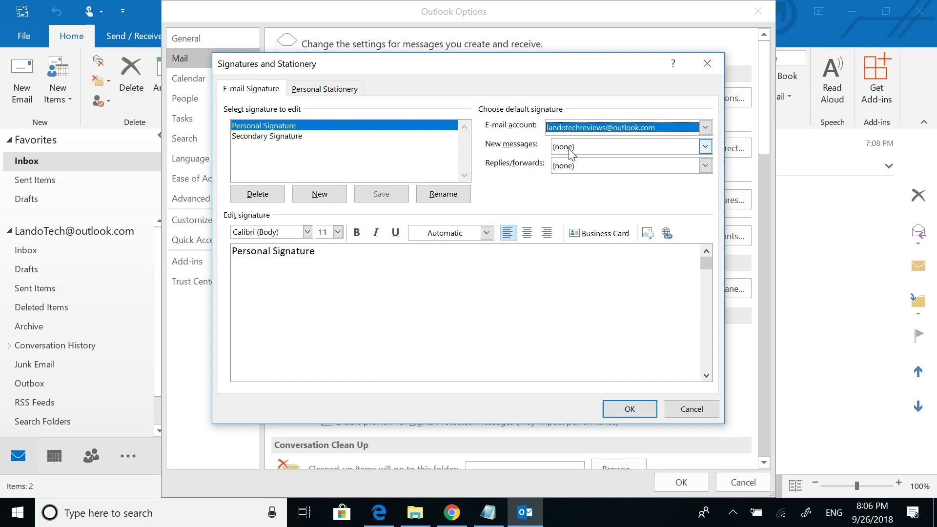
left_click(570, 148)
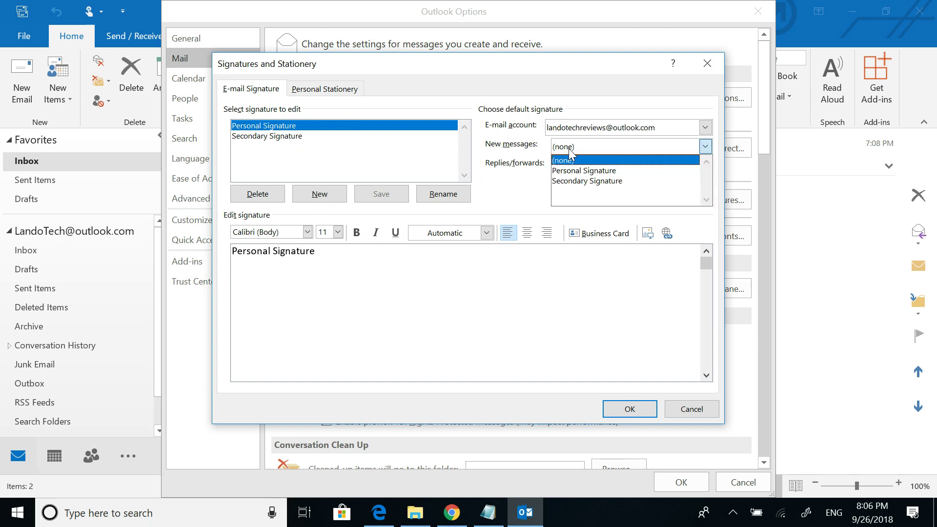
left_click(574, 182)
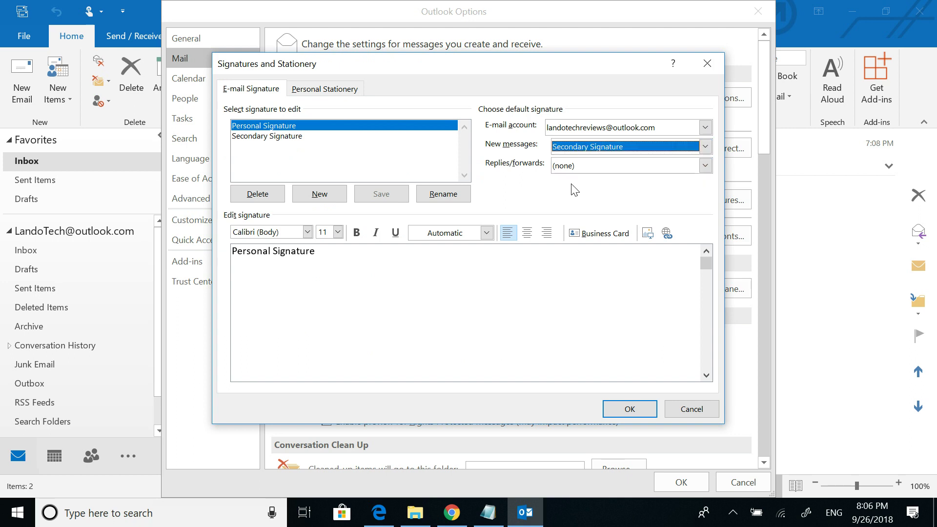
left_click(625, 409)
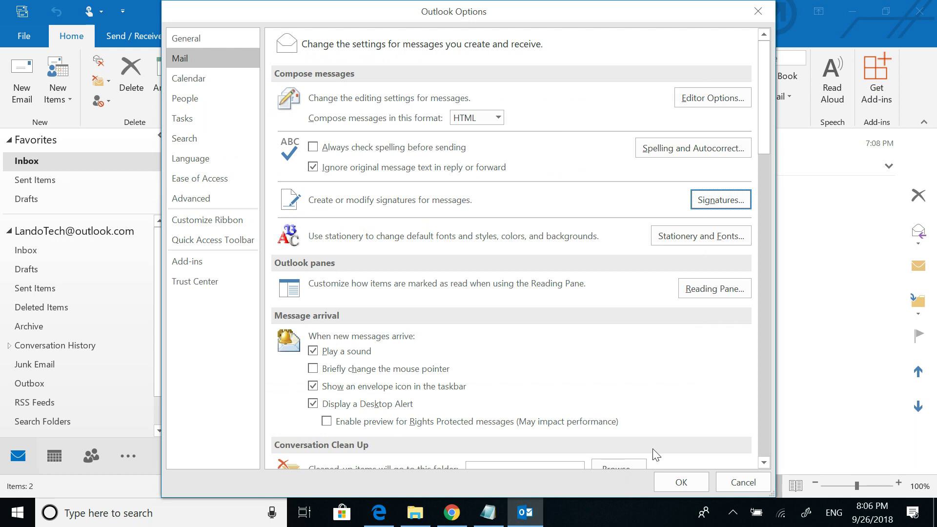
left_click(681, 482)
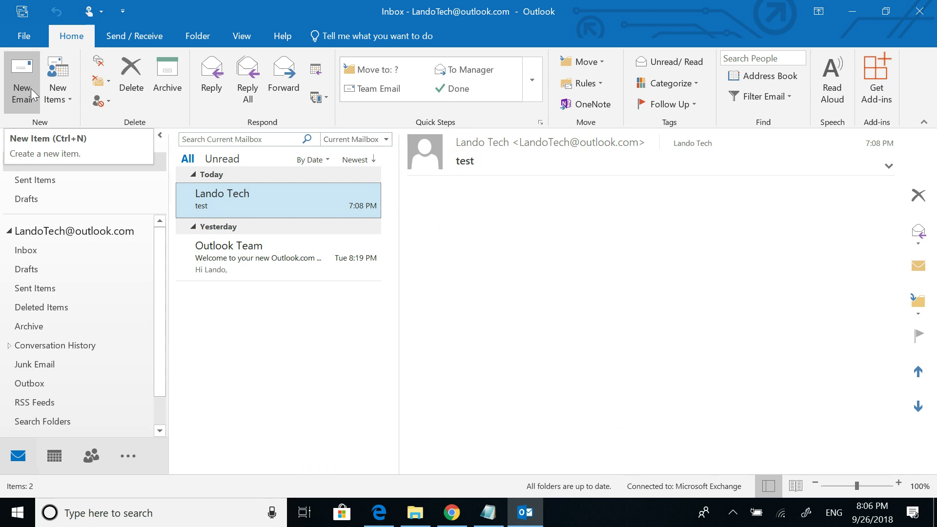
Start a new email from the second account to verify Secondary Signature appears, then put the draft away
left_click(31, 89)
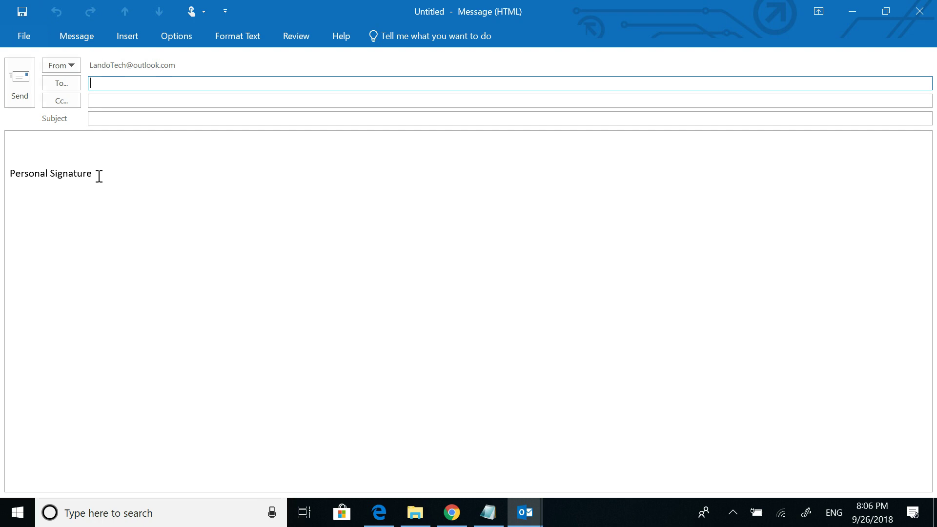
left_click(74, 69)
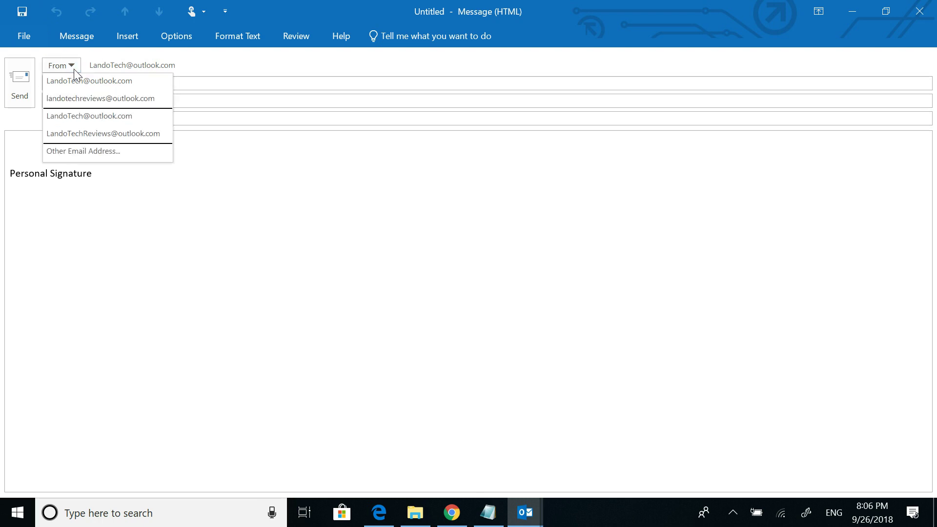
left_click(74, 98)
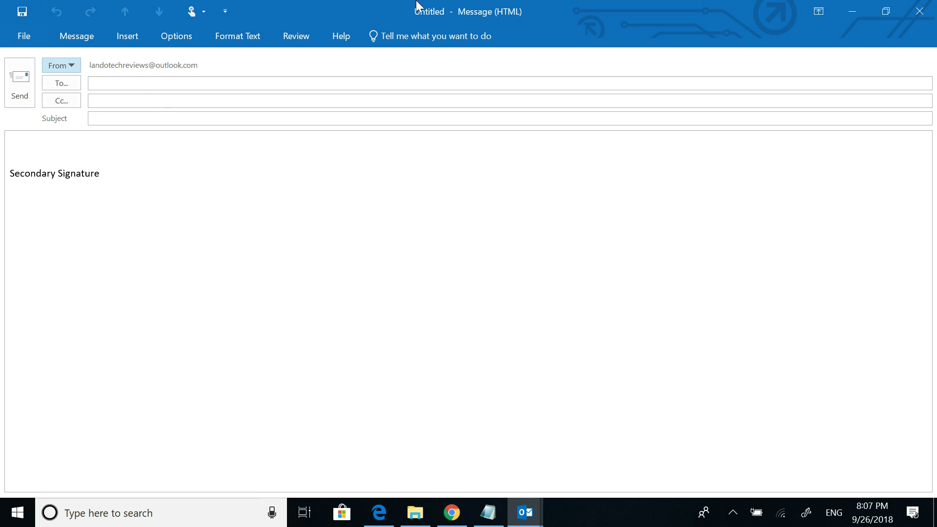
left_click(841, 11)
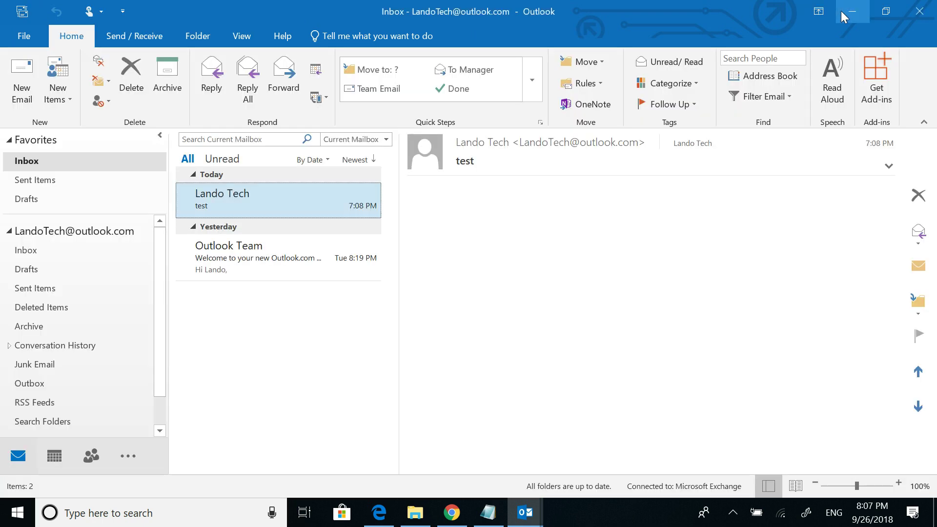